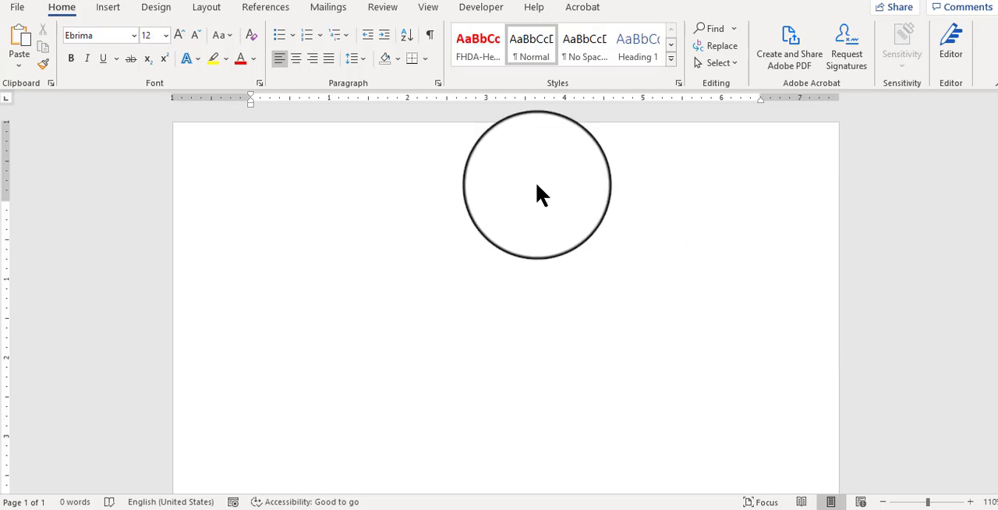
Step: Draw a lightning bolt shape about 2.62" high and 2.82" wide on the page and apply the shaded gold theme style
{"action": "left_click", "coordinate": [279, 198]}
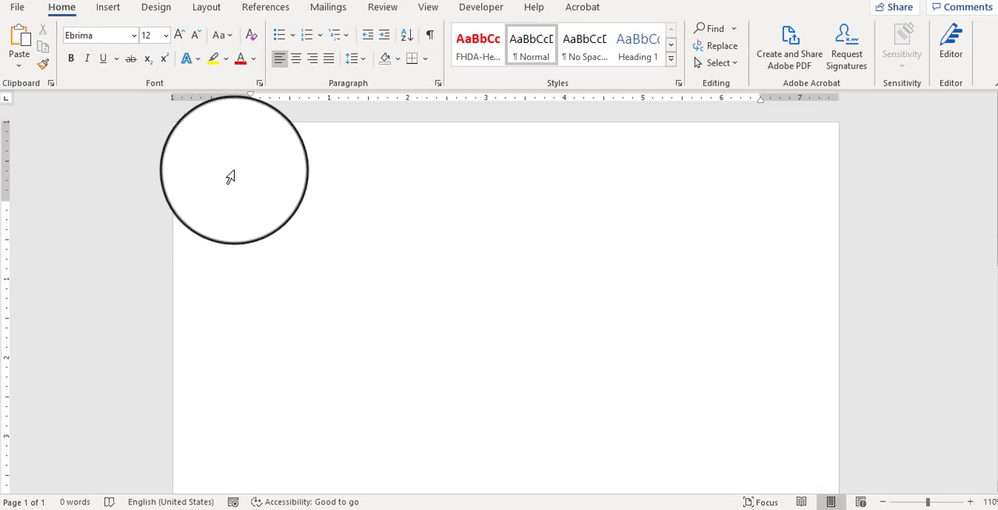
{"action": "left_click", "coordinate": [107, 8]}
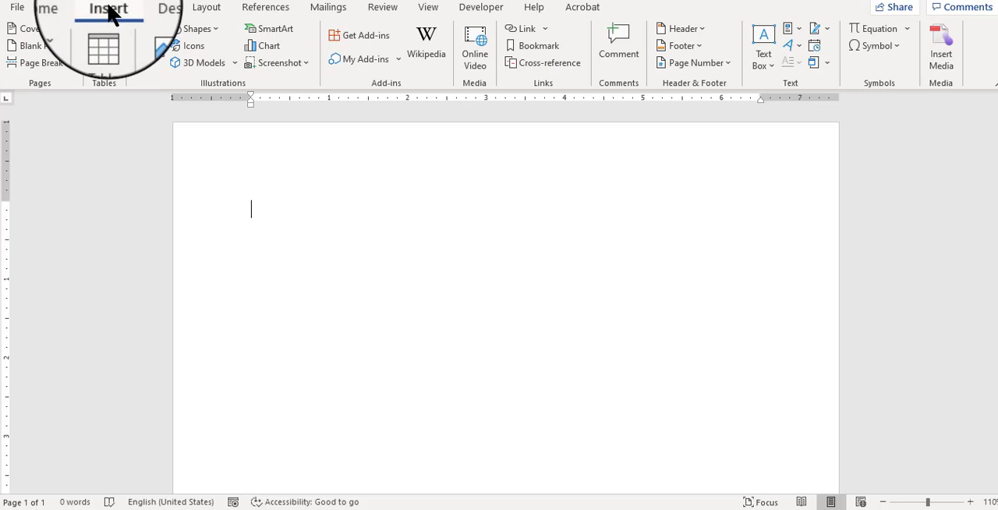
{"action": "left_click", "coordinate": [217, 41]}
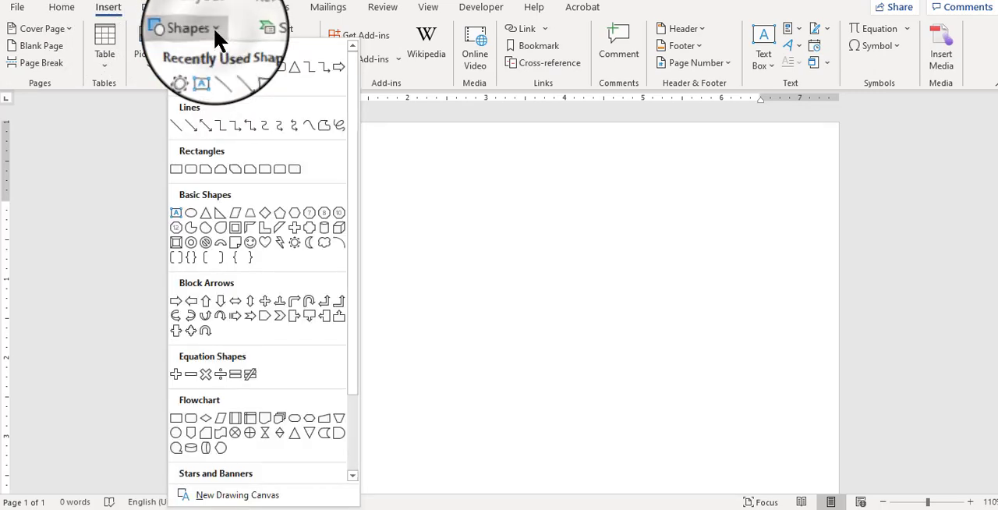
{"action": "left_click", "coordinate": [281, 243]}
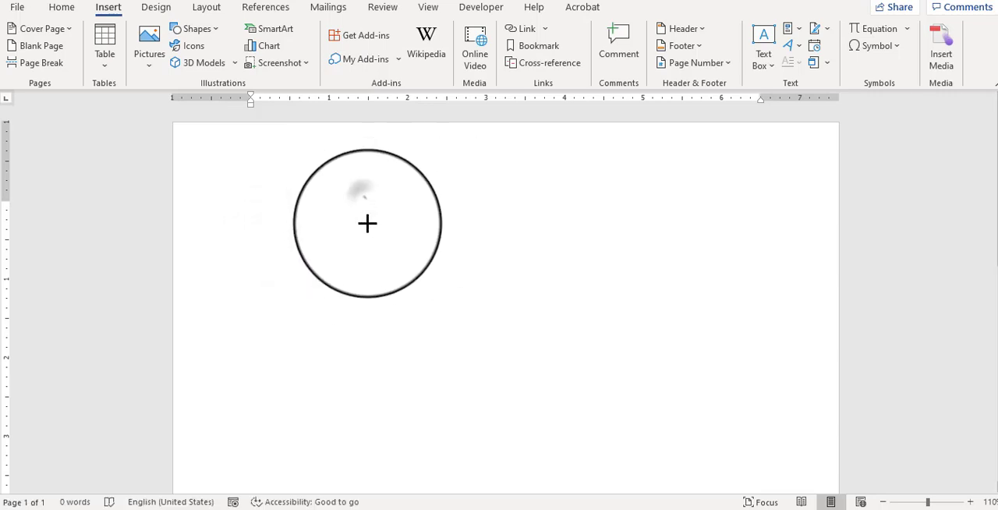
{"action": "left_click_drag", "start_coordinate": [364, 205], "coordinate": [586, 410]}
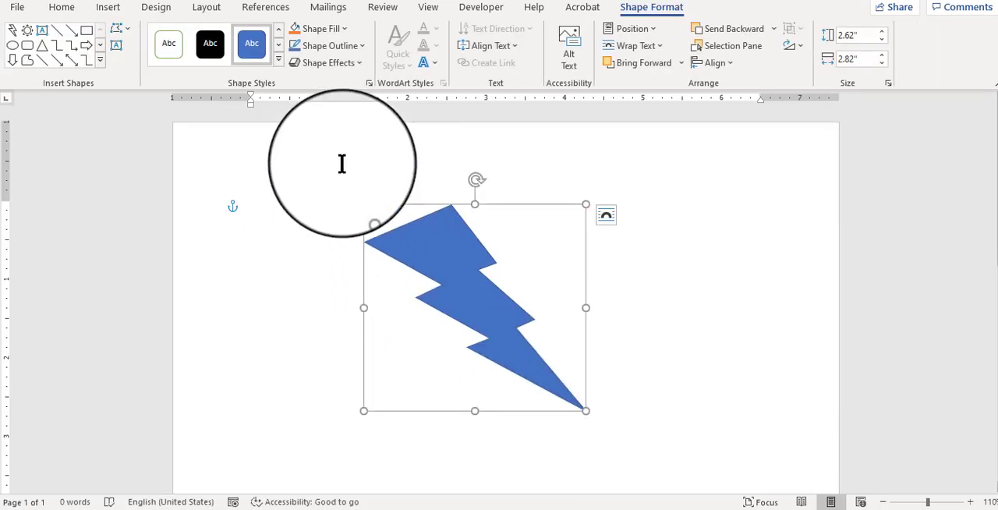
{"action": "left_click", "coordinate": [278, 59]}
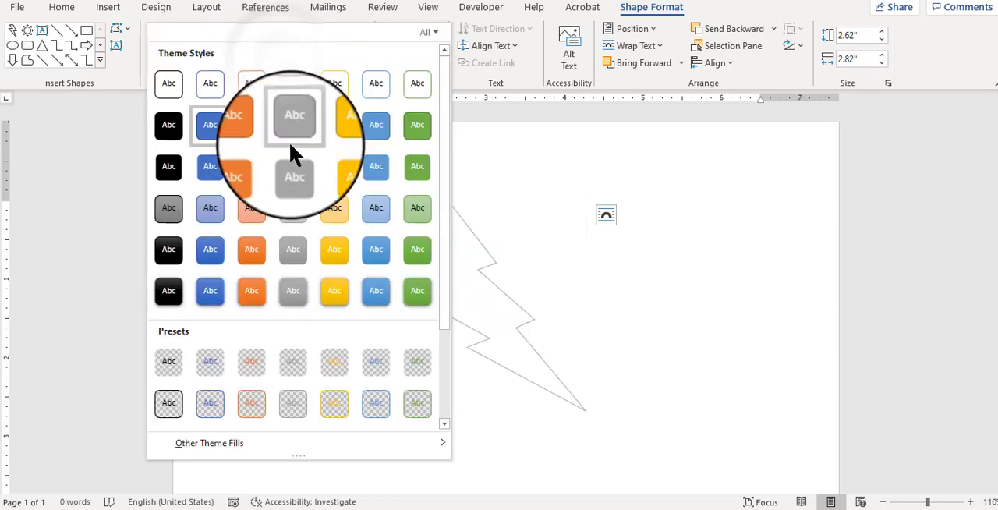
{"action": "left_click", "coordinate": [335, 306]}
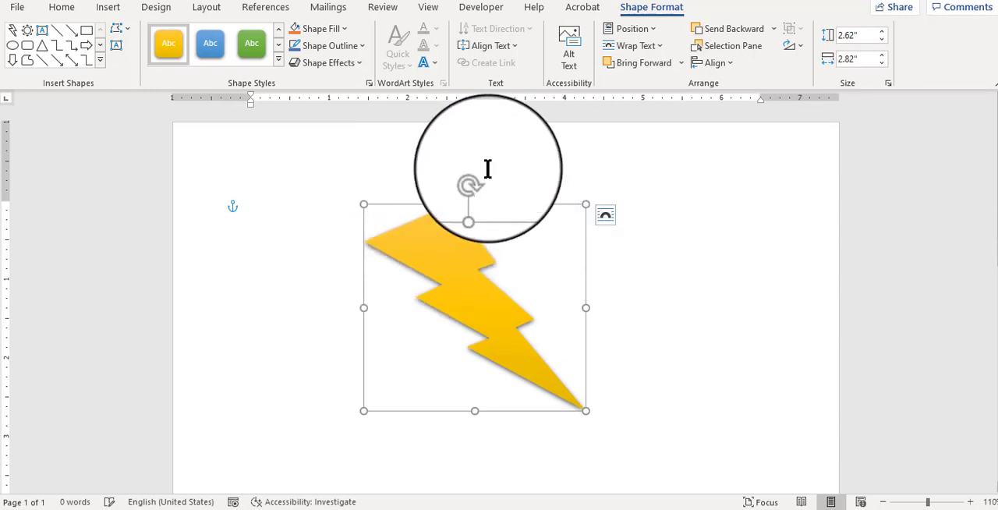
Step: Try rotating the lightning bolt clockwise freehand so it stands more upright, undo the rotation and deselect the shape
{"action": "left_click_drag", "start_coordinate": [477, 180], "coordinate": [544, 197]}
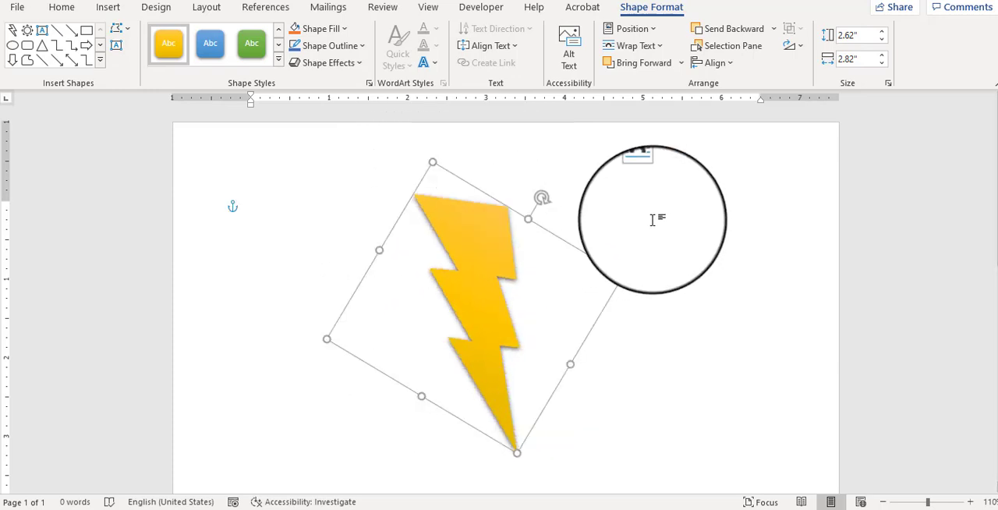
{"action": "key", "text": "ctrl+z"}
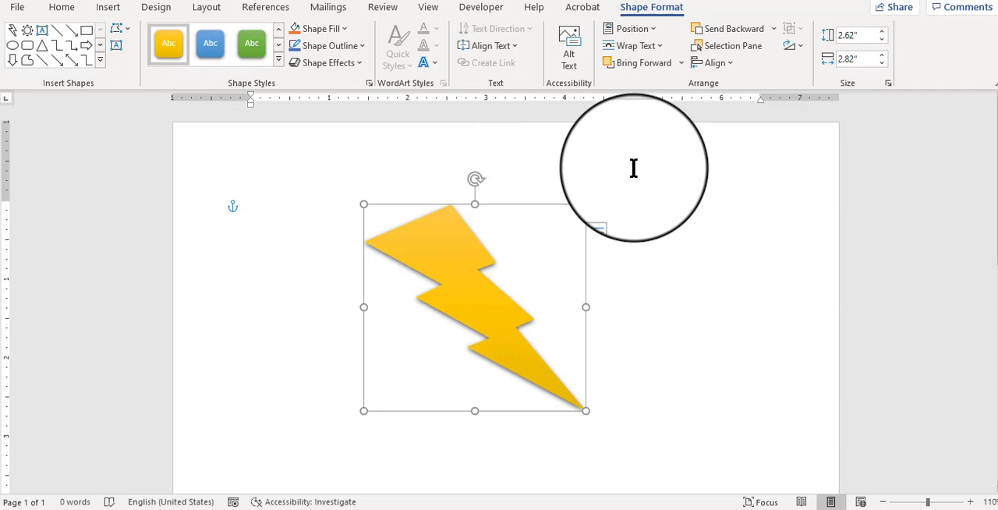
{"action": "left_click", "coordinate": [651, 265]}
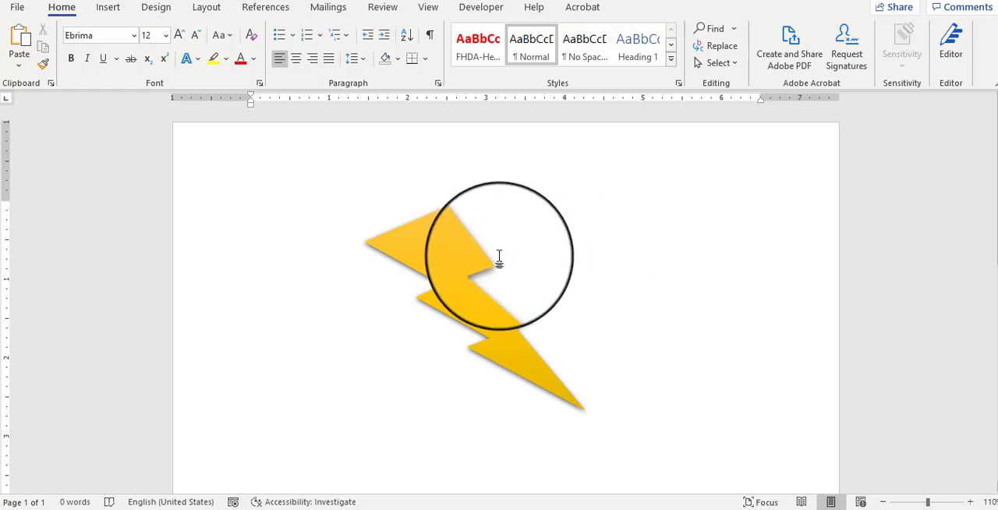
Step: Try the preset Rotate Right 90° on the lightning bolt, undo it and deselect the shape
{"action": "left_click", "coordinate": [450, 259]}
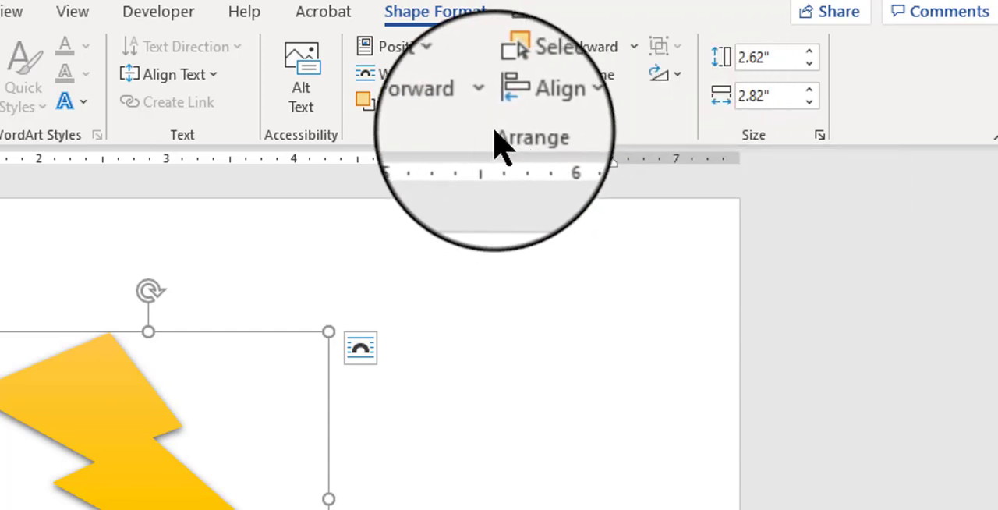
{"action": "left_click", "coordinate": [674, 78]}
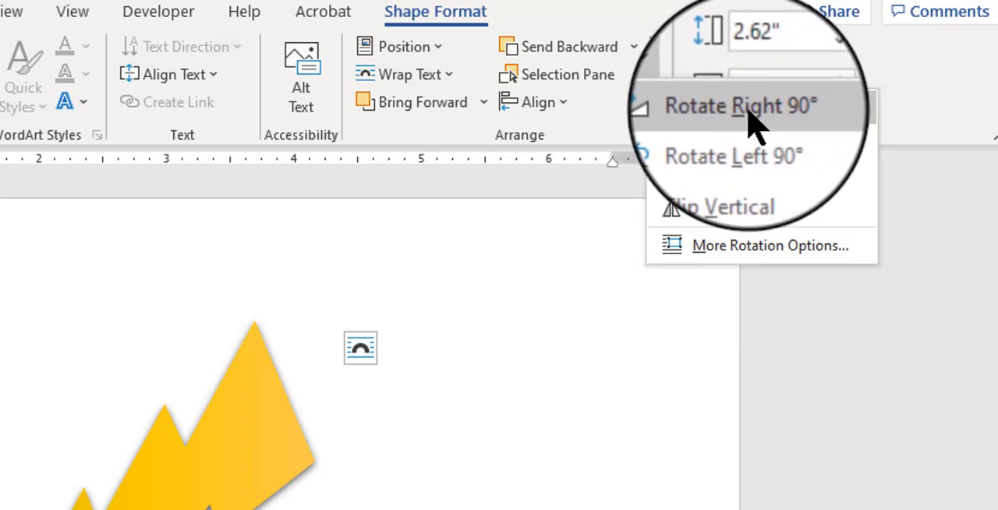
{"action": "left_click", "coordinate": [748, 109]}
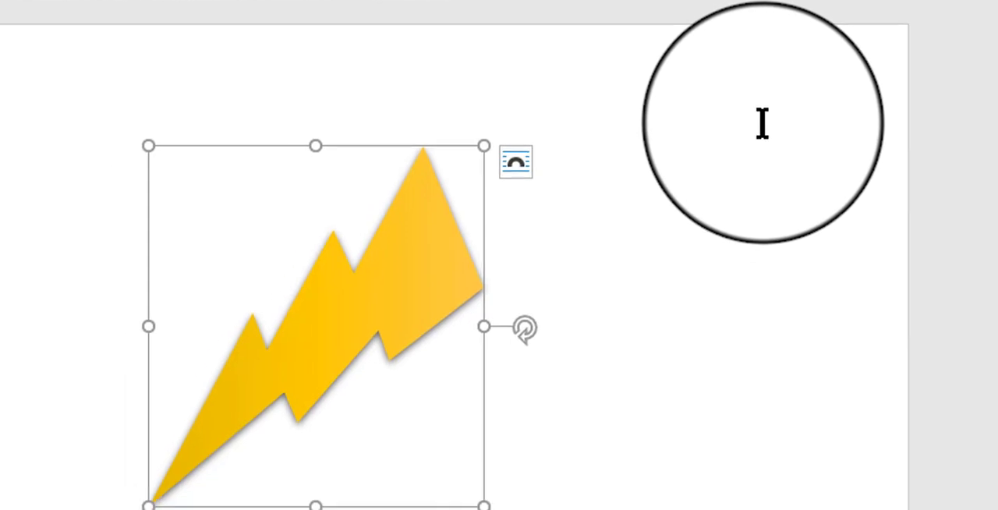
{"action": "left_click", "coordinate": [762, 122]}
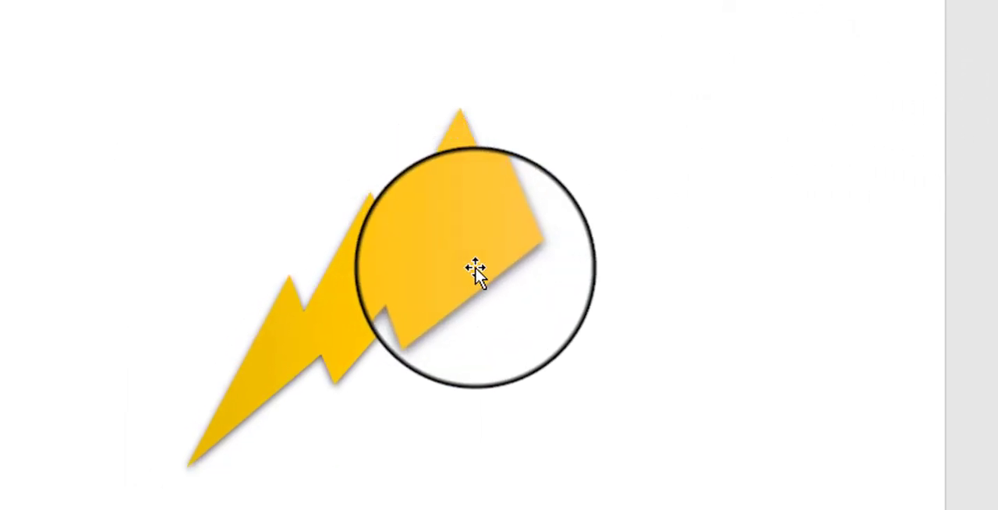
{"action": "key", "text": "ctrl+z"}
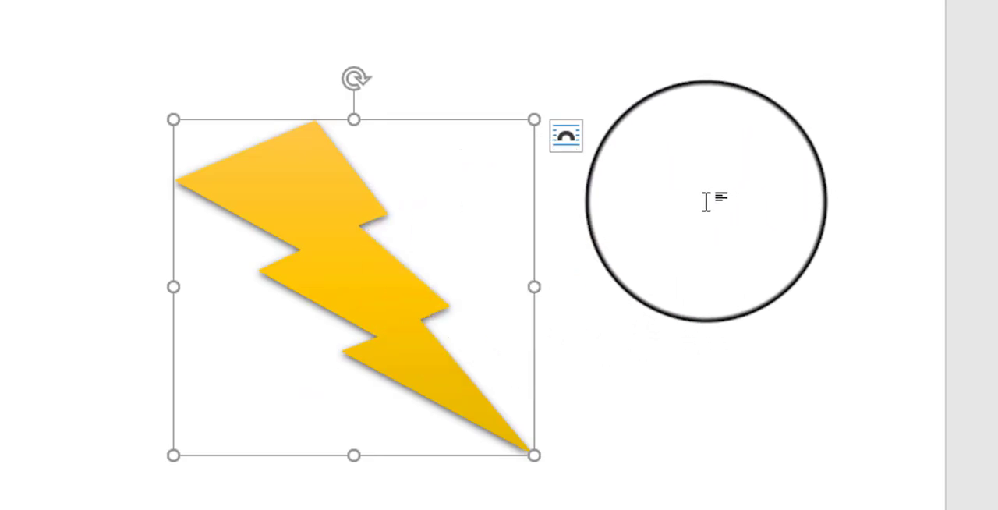
{"action": "left_click", "coordinate": [710, 202]}
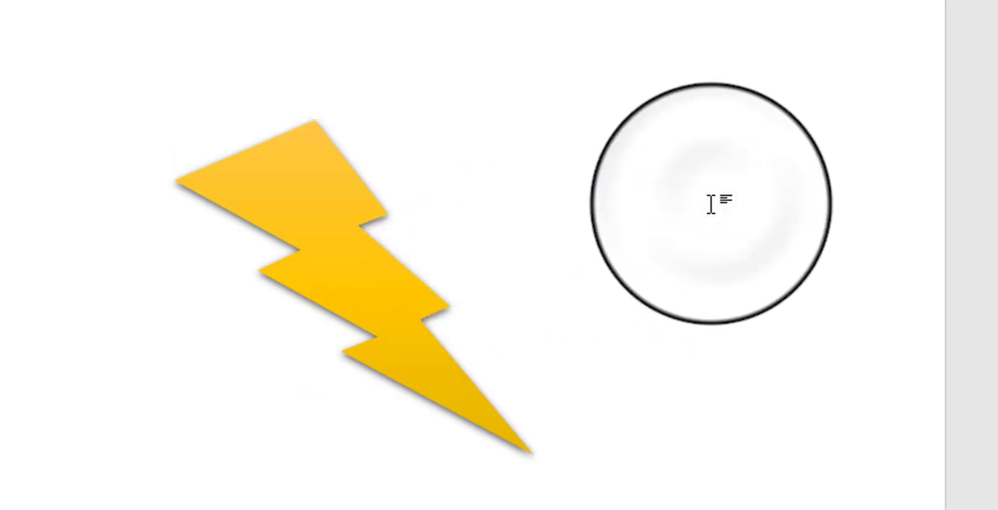
Step: Try an exact clockwise rotation of about 15° on the lightning bolt through its advanced rotation options, and undo it
{"action": "left_click", "coordinate": [300, 205]}
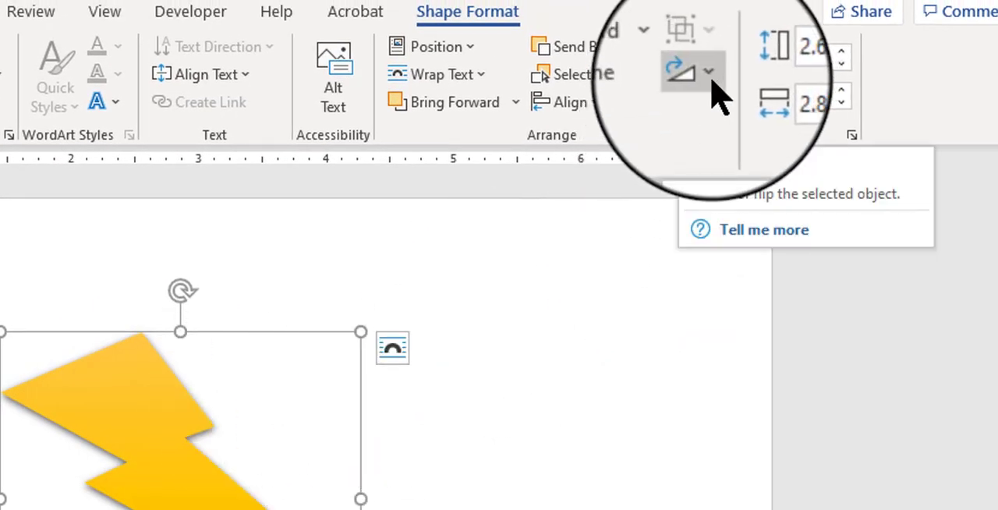
{"action": "left_click", "coordinate": [709, 74]}
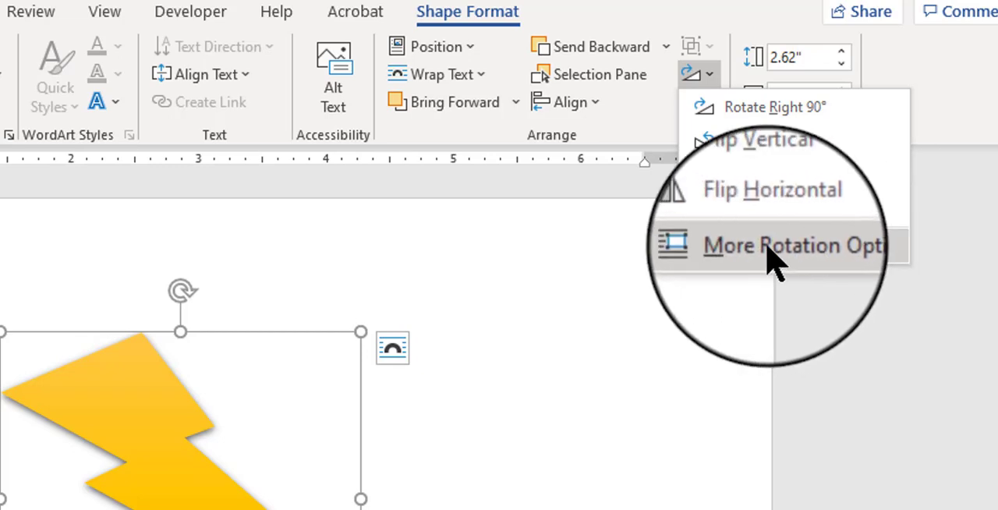
{"action": "left_click", "coordinate": [768, 248]}
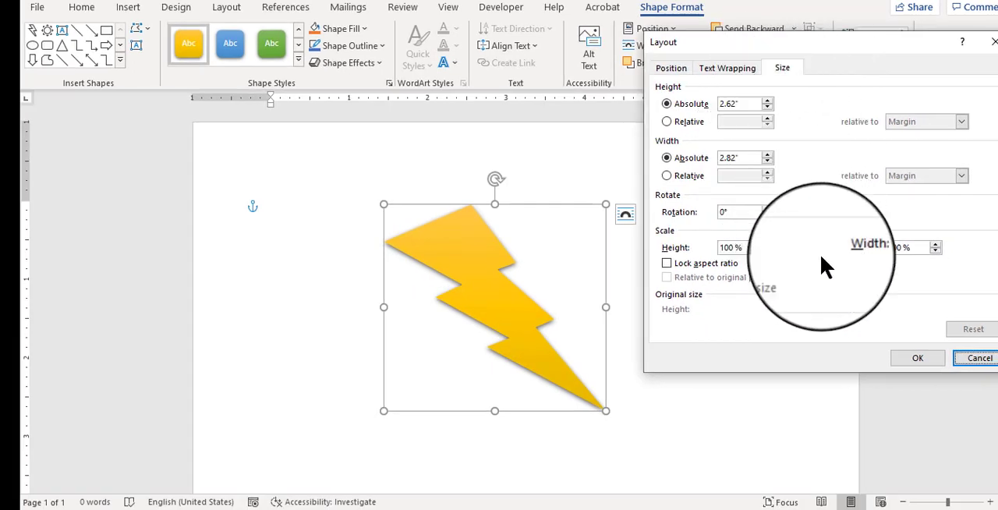
{"action": "left_click", "coordinate": [670, 68]}
{"action": "left_click", "coordinate": [722, 68]}
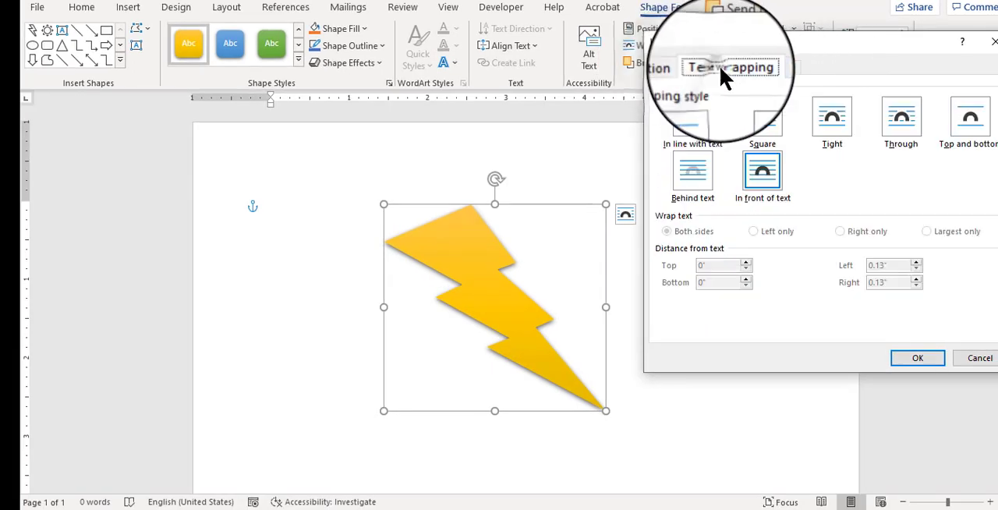
{"action": "left_click", "coordinate": [782, 68]}
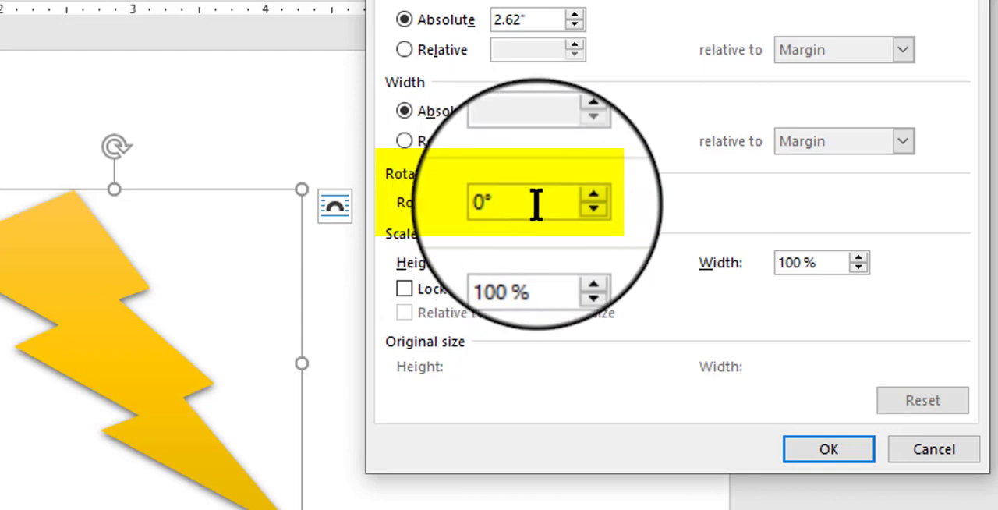
{"action": "left_click", "coordinate": [577, 200]}
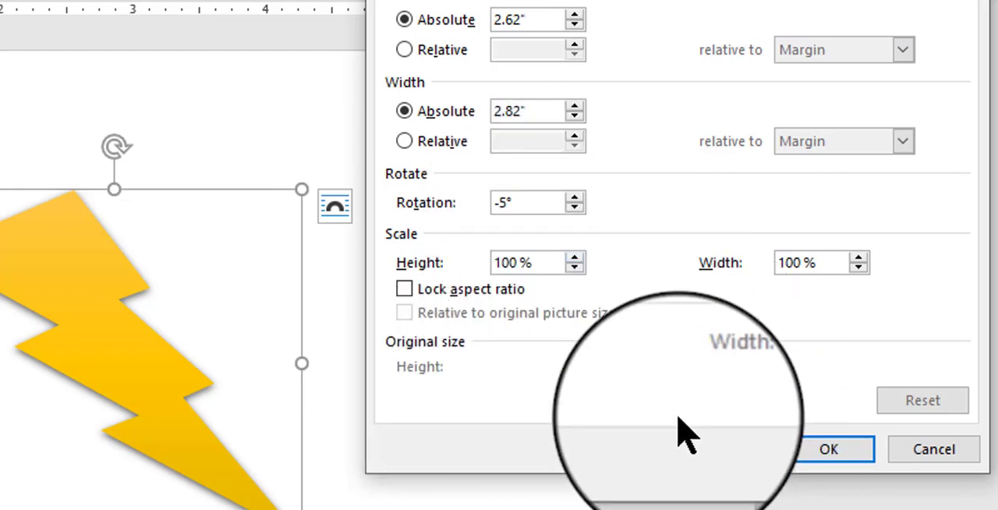
{"action": "left_click", "coordinate": [575, 197]}
{"action": "left_click", "coordinate": [530, 203]}
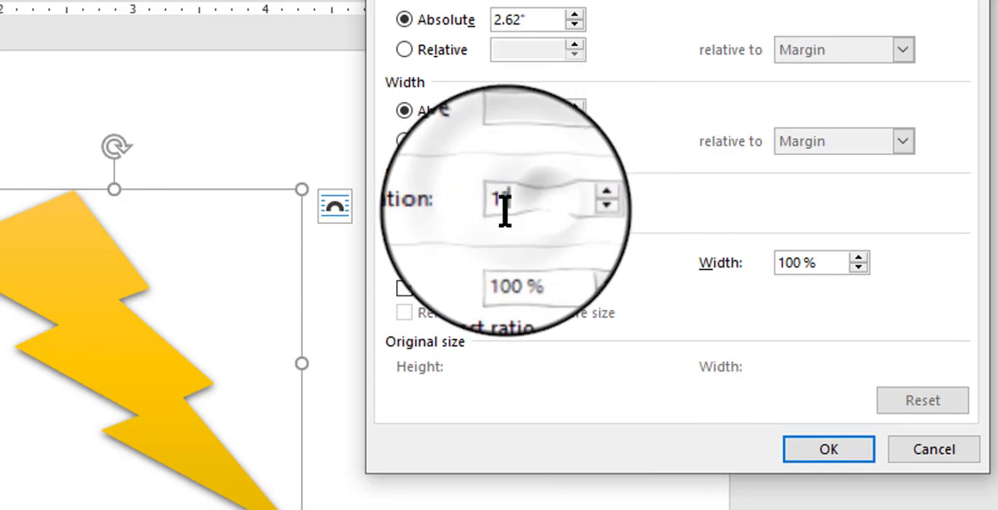
{"action": "double_click", "coordinate": [505, 204]}
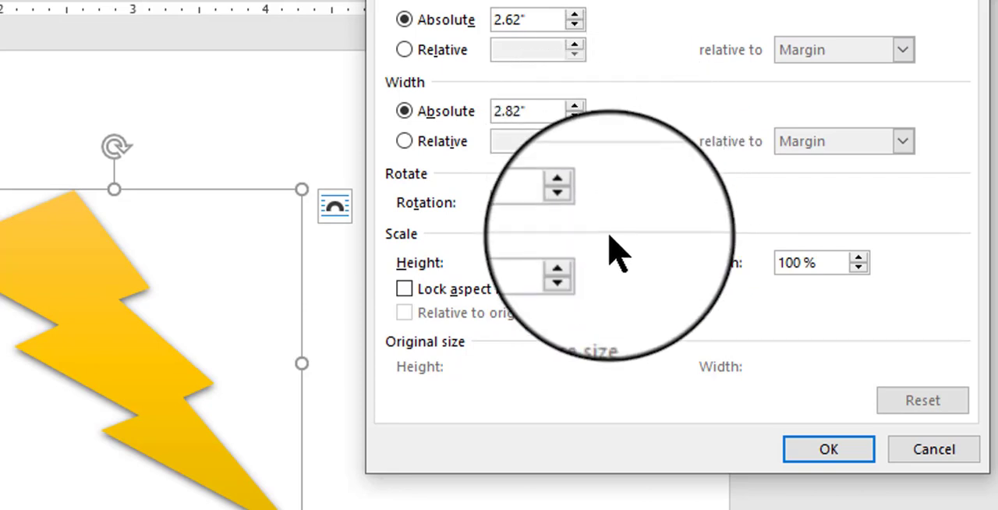
{"action": "left_click", "coordinate": [813, 456]}
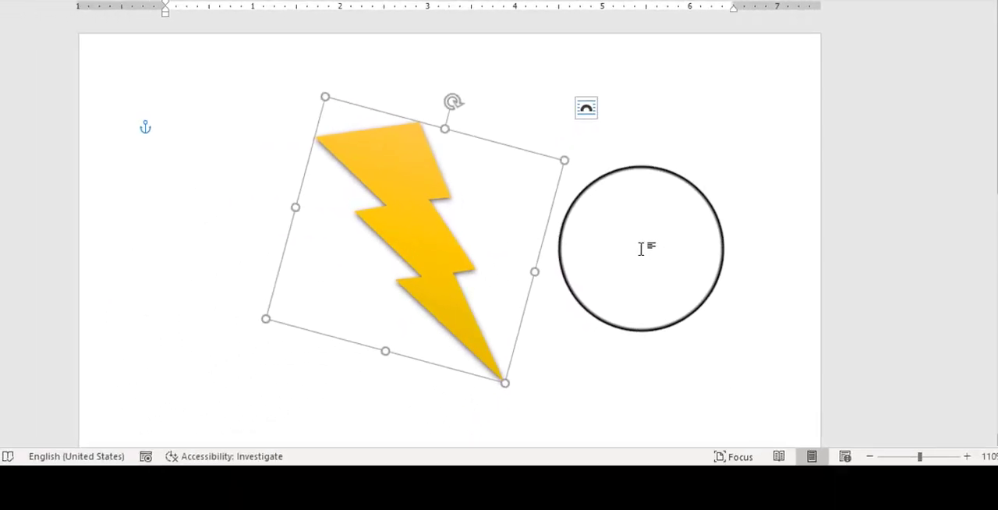
{"action": "key", "text": "ctrl+z"}
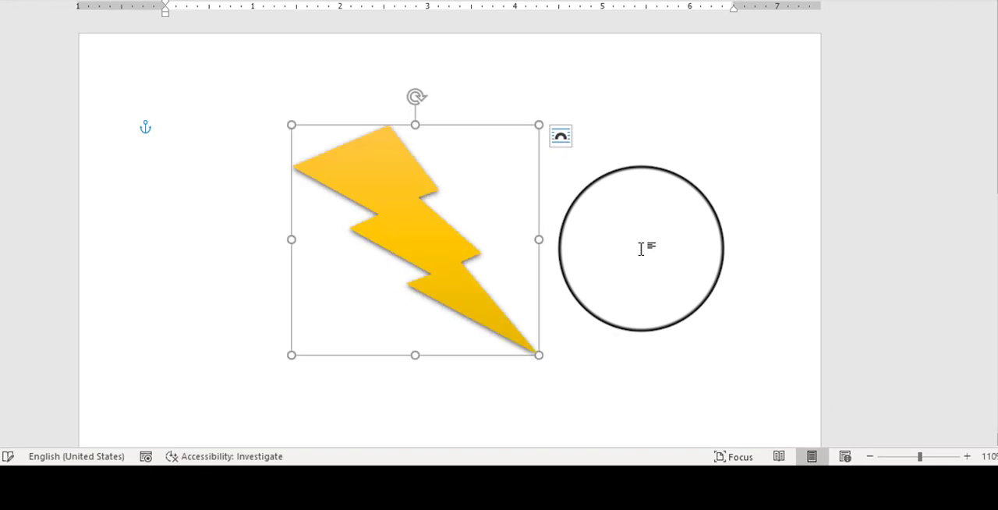
Step: Set the lightning bolt's rotation to 25° through the advanced rotation options and deselect the shape
{"action": "left_click_drag", "start_coordinate": [641, 247], "coordinate": [428, 181]}
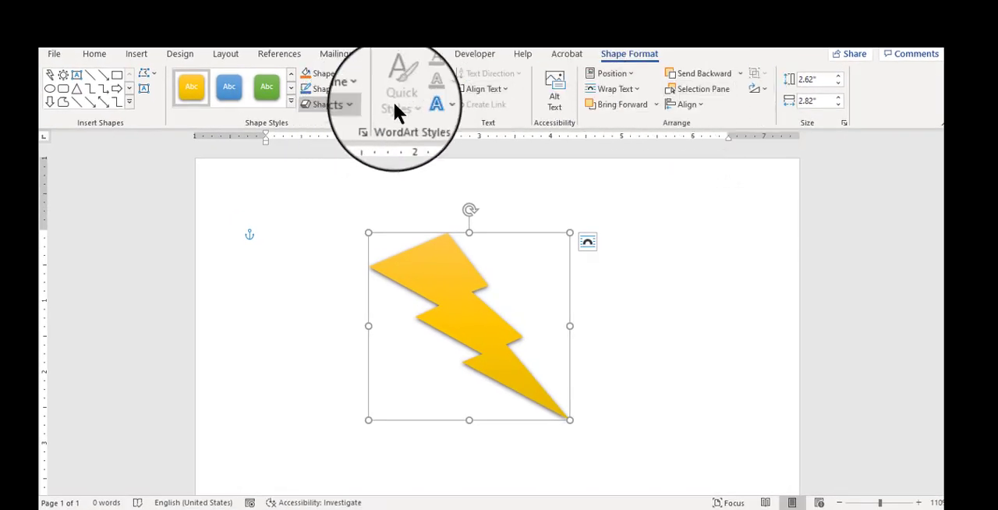
{"action": "left_click", "coordinate": [763, 84]}
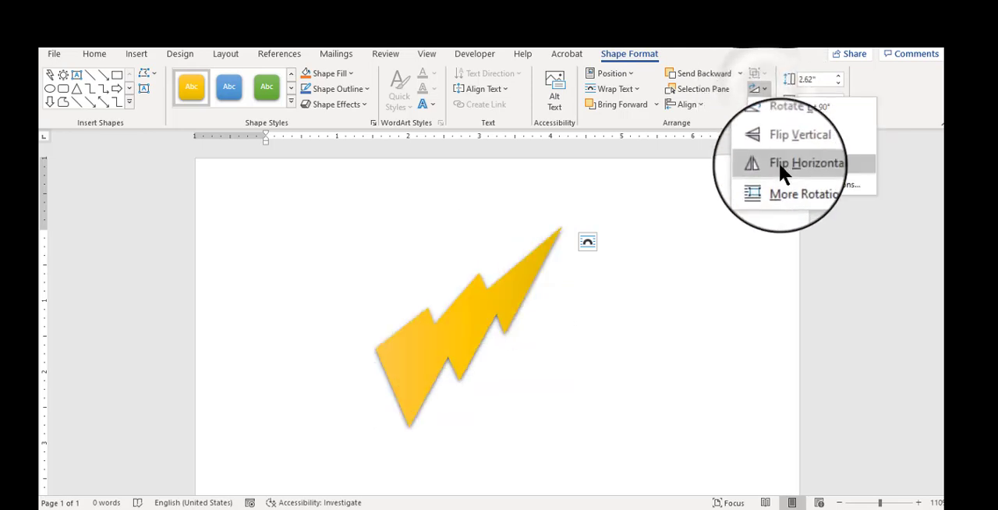
{"action": "left_click", "coordinate": [787, 188]}
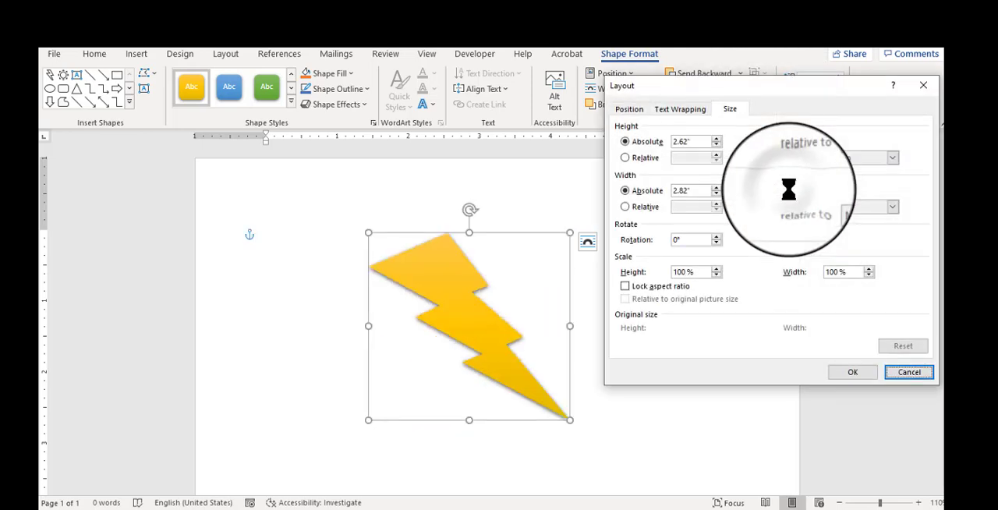
{"action": "double_click", "coordinate": [669, 237]}
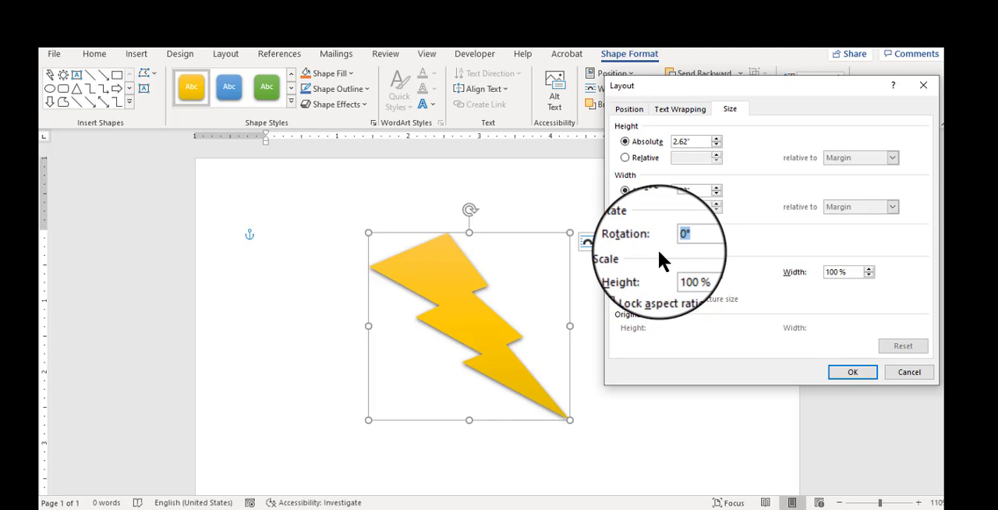
{"action": "type", "text": "25"}
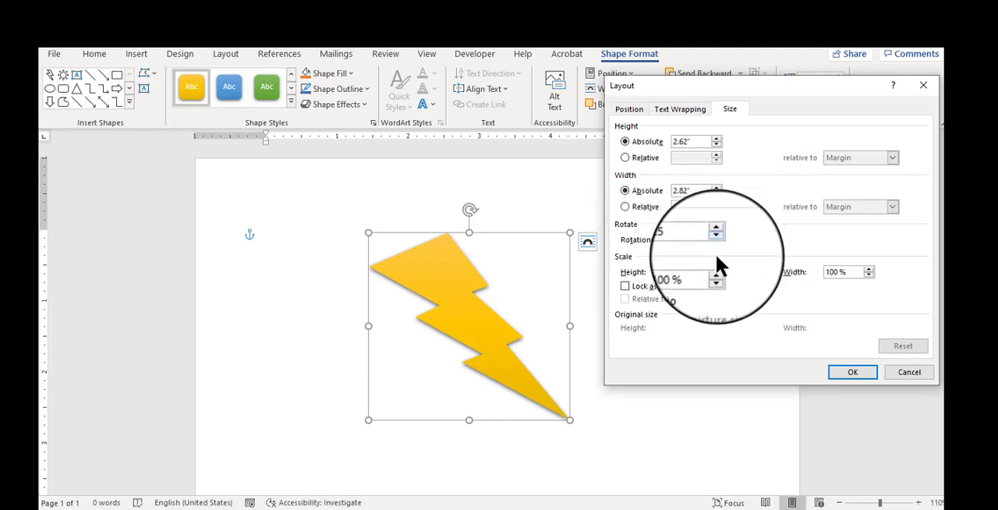
{"action": "left_click", "coordinate": [842, 373]}
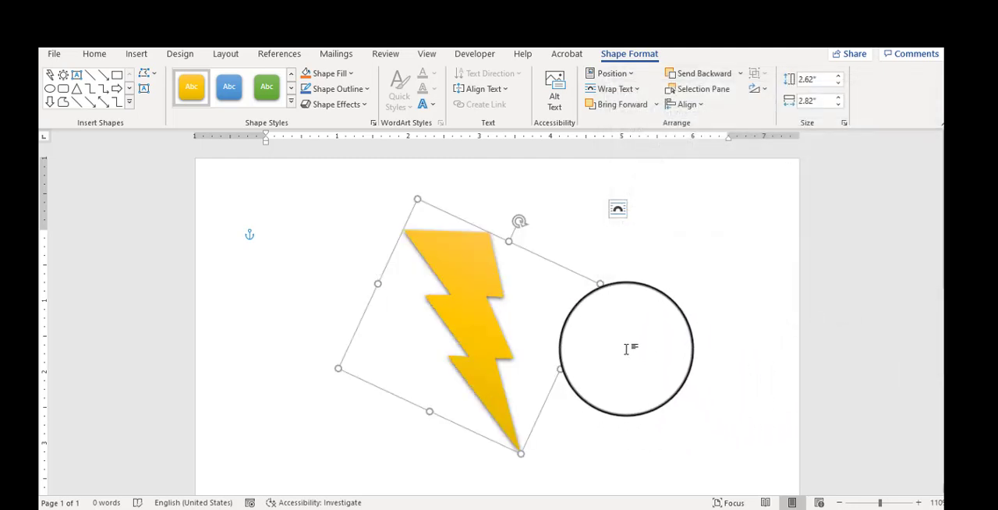
{"action": "left_click", "coordinate": [686, 348]}
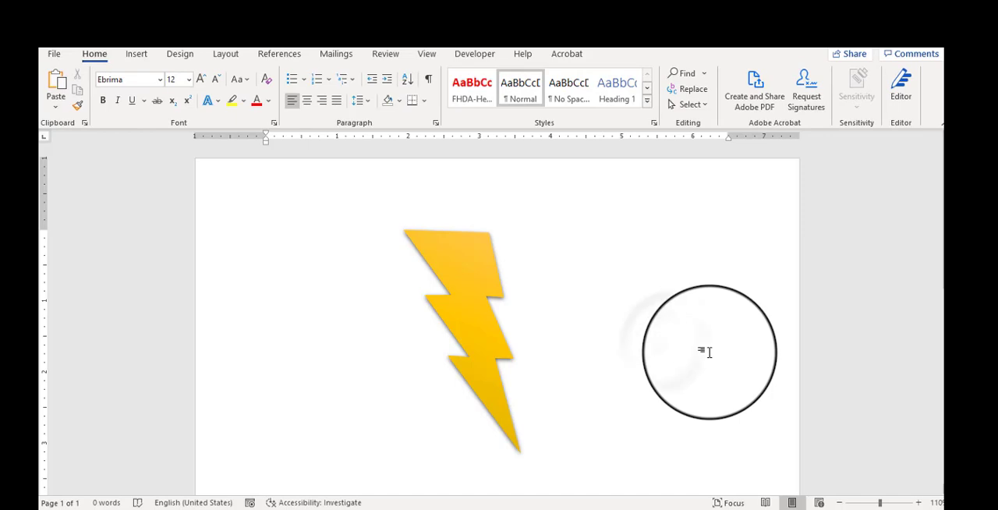